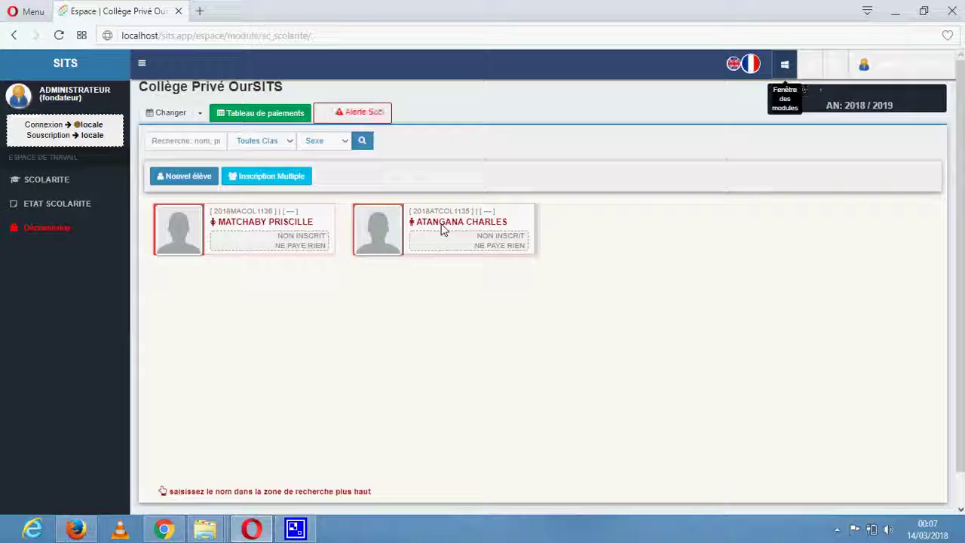
# Select the second unregistered student in the list and look over the available editing and enrolment options.
pyautogui.doubleClick(443, 224)
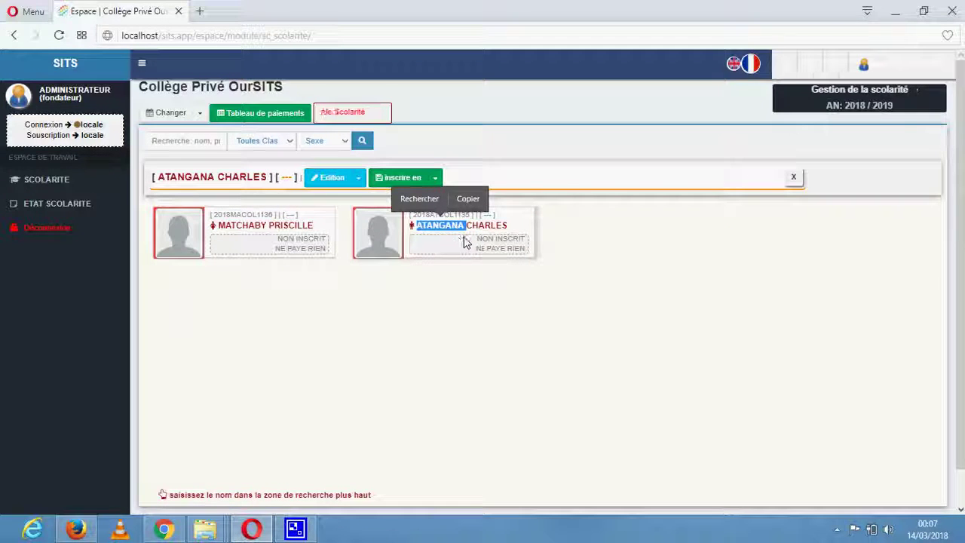
pyautogui.click(453, 234)
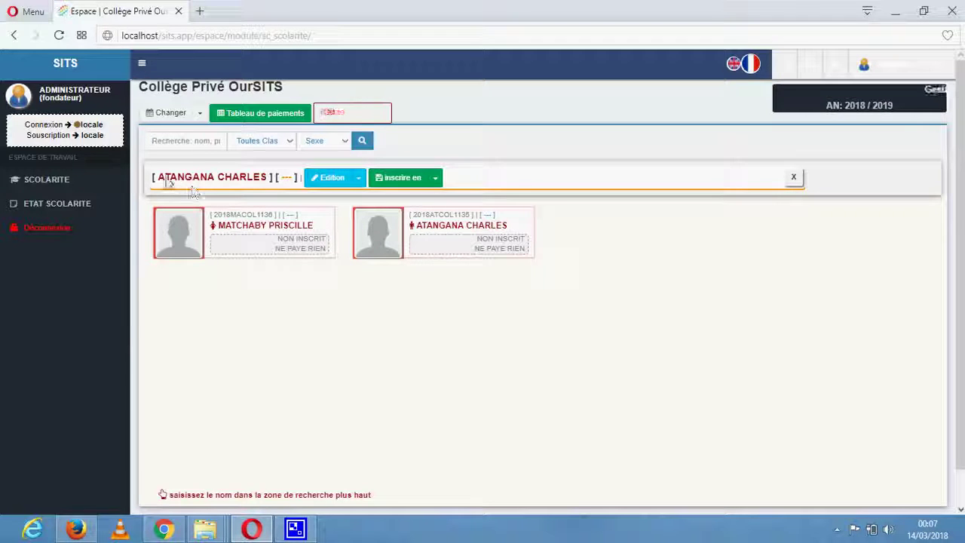
pyautogui.moveTo(160, 180); pyautogui.dragTo(292, 180)
pyautogui.click(283, 178)
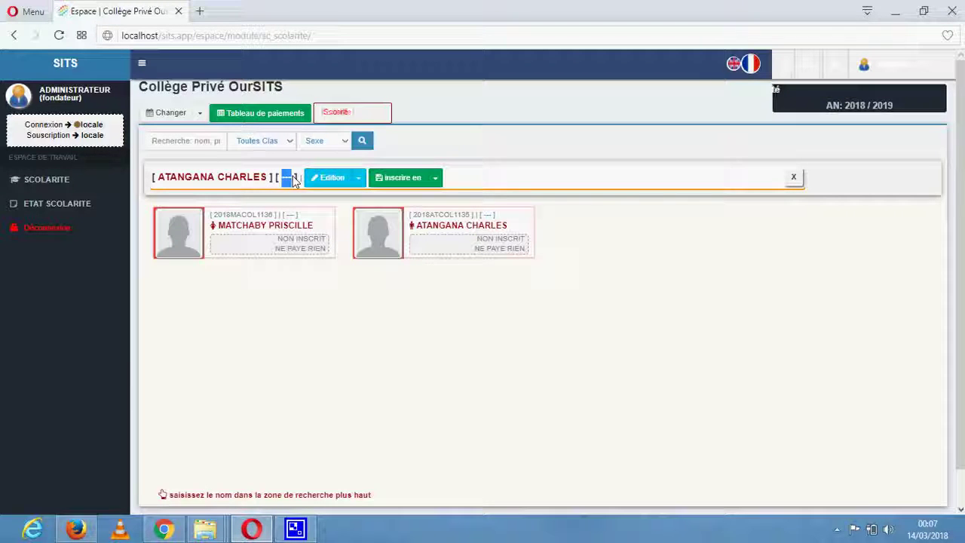
pyautogui.click(358, 179)
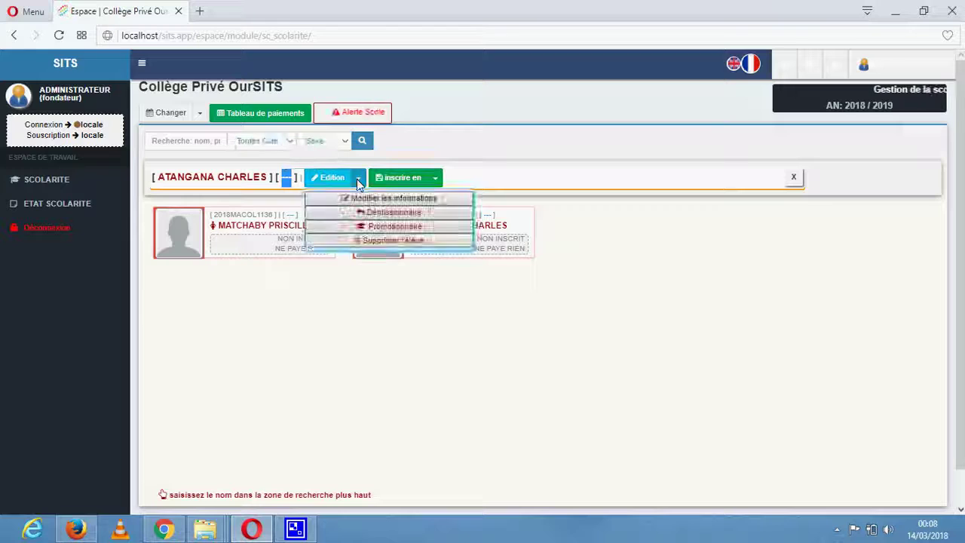
pyautogui.click(435, 179)
pyautogui.click(490, 187)
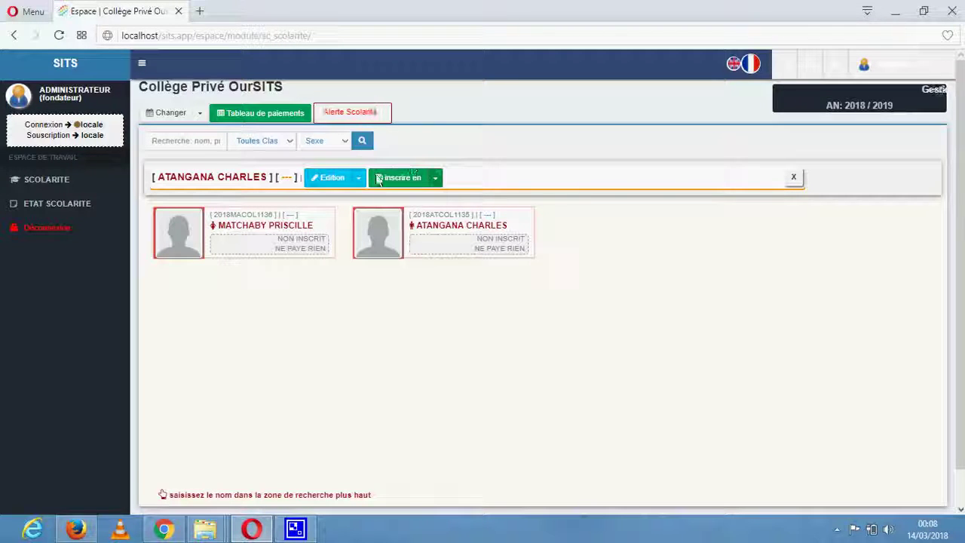
# Try to enrol the selected student in class 5eme, and cancel the registration form.
pyautogui.click(438, 180)
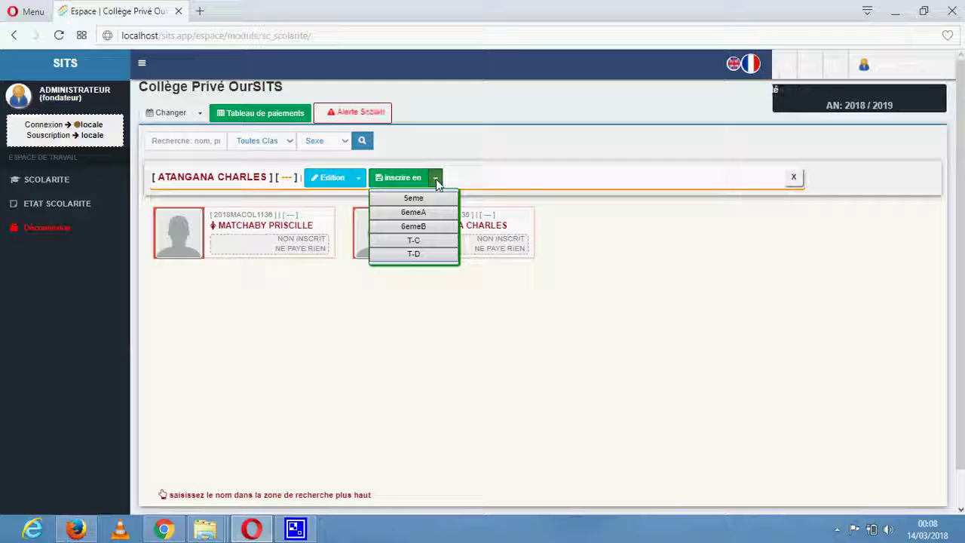
pyautogui.click(437, 180)
pyautogui.click(437, 181)
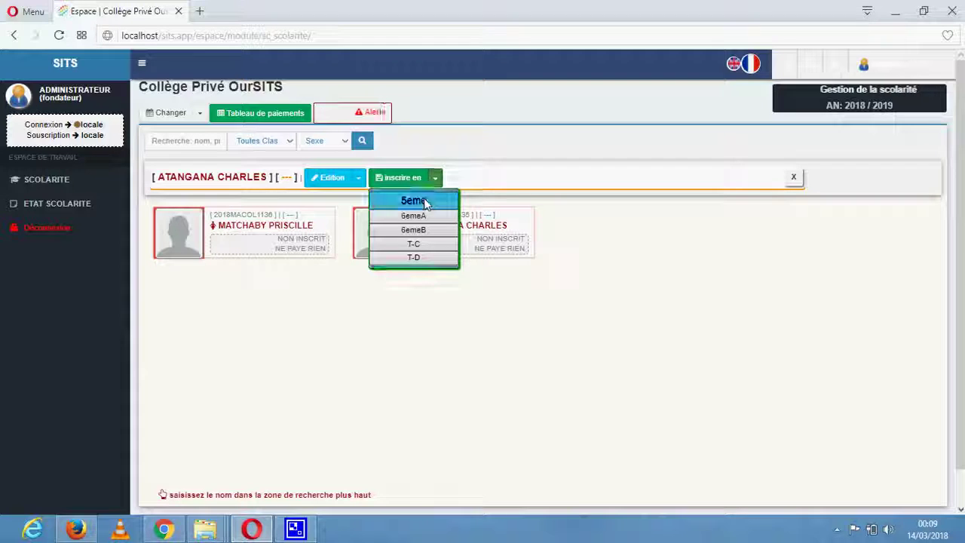
pyautogui.click(425, 201)
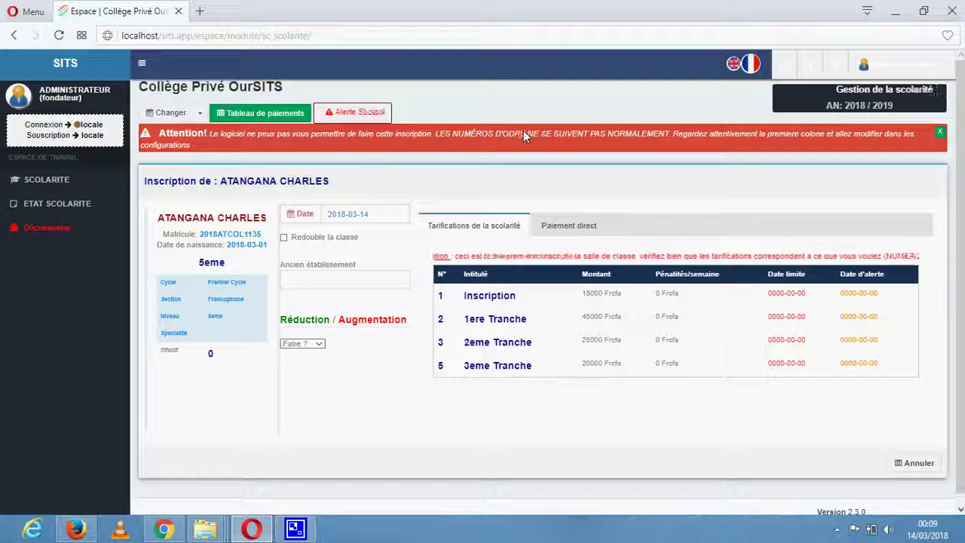
pyautogui.click(940, 133)
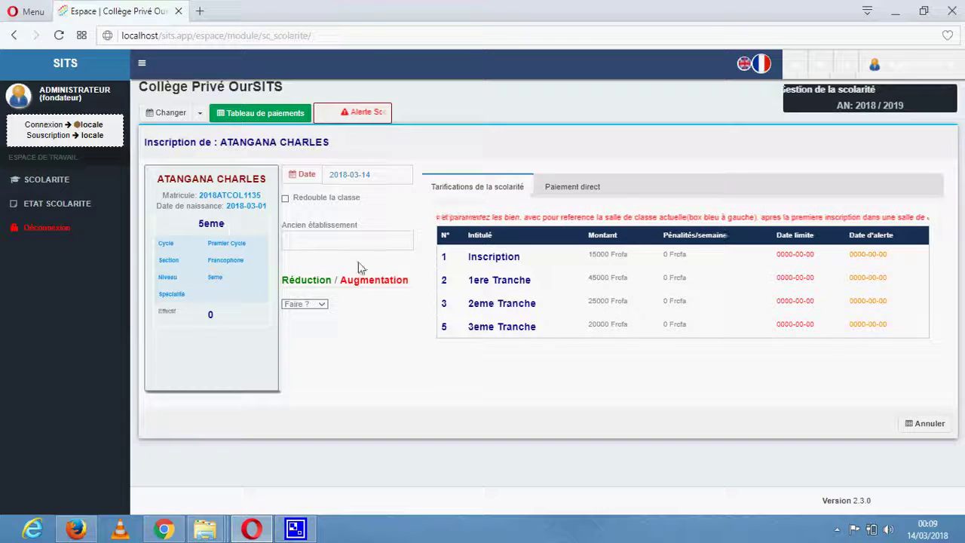
pyautogui.click(929, 423)
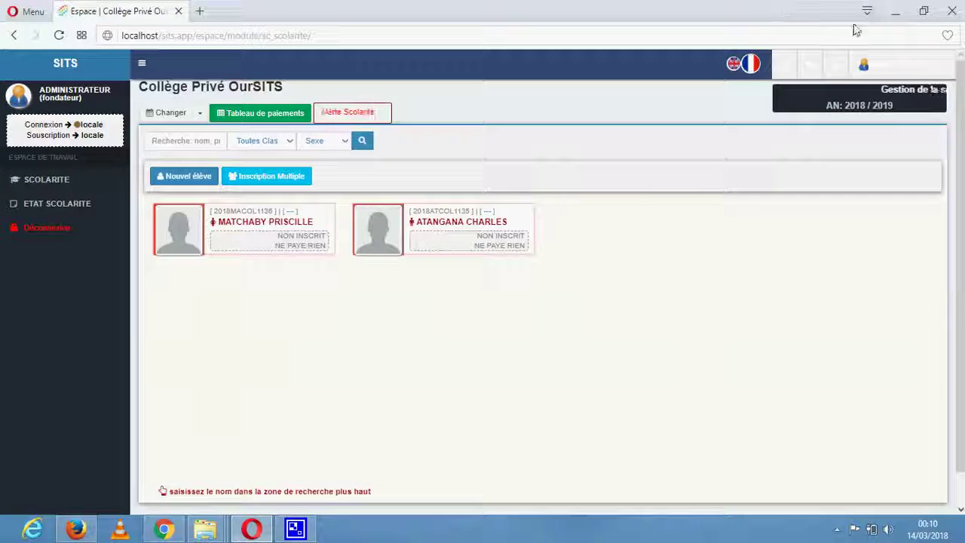
# Open the module configuration in a new browser tab and show the Scolarité pricing by level.
pyautogui.rightClick(784, 62)
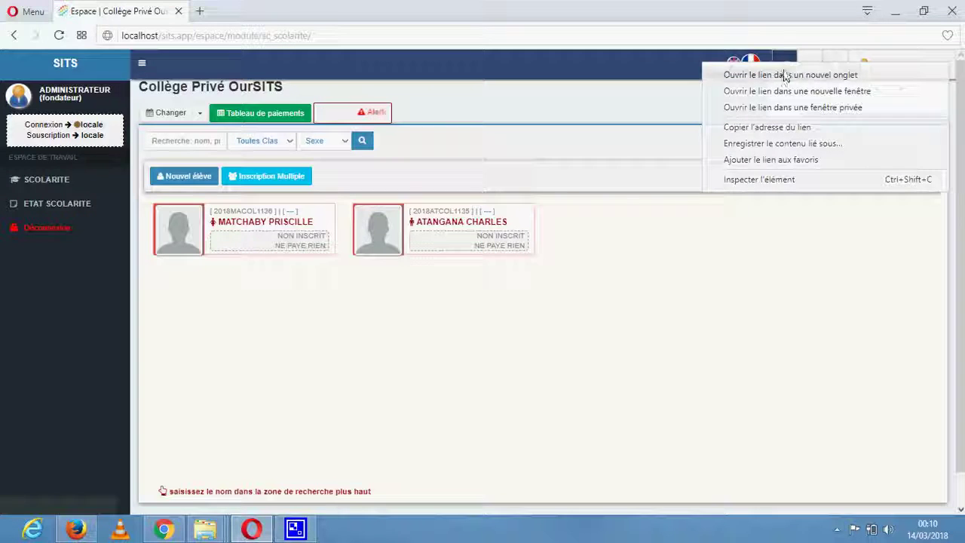
pyautogui.click(783, 76)
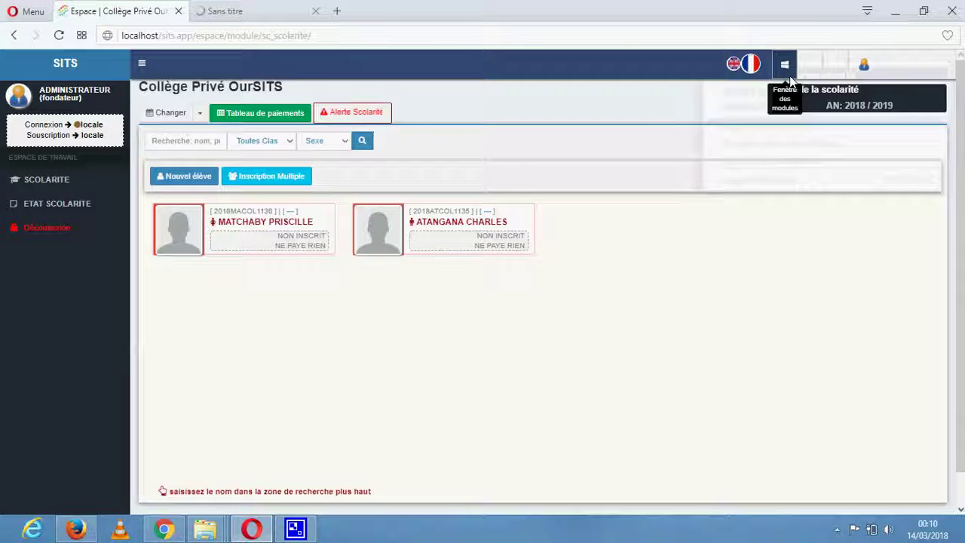
pyautogui.click(242, 12)
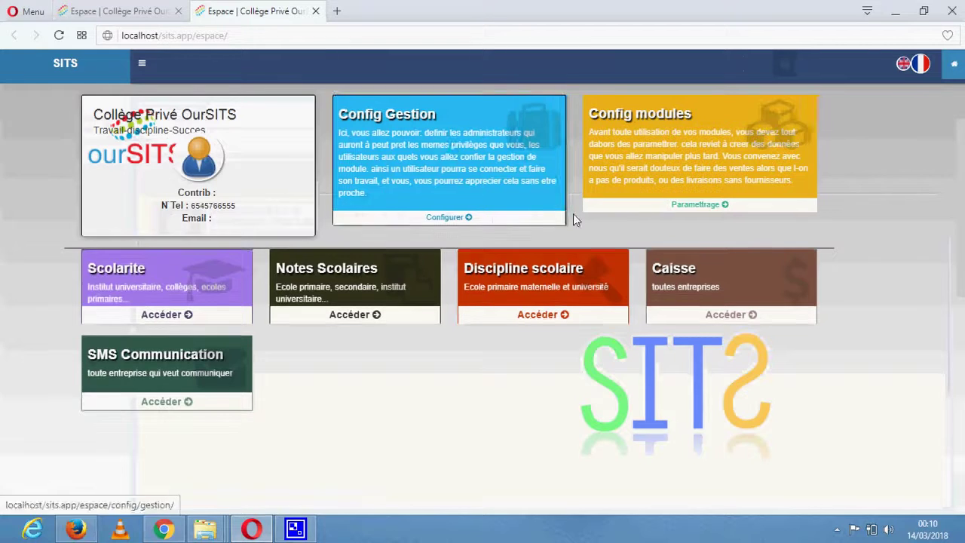
pyautogui.click(655, 205)
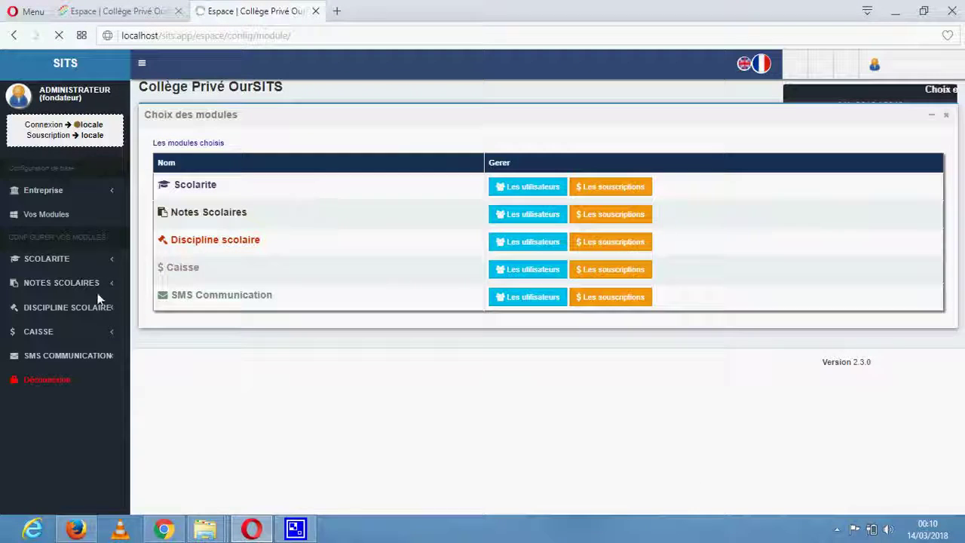
pyautogui.click(34, 259)
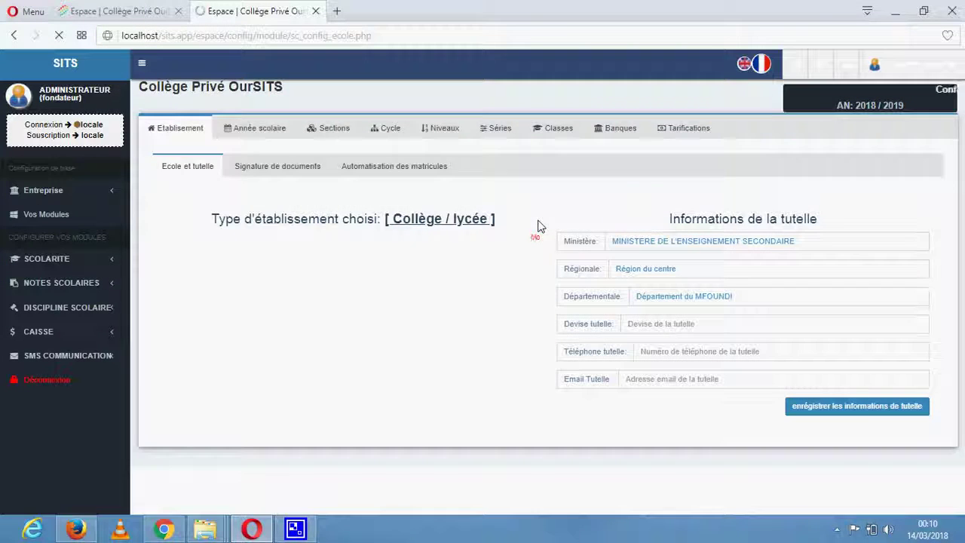
pyautogui.click(685, 132)
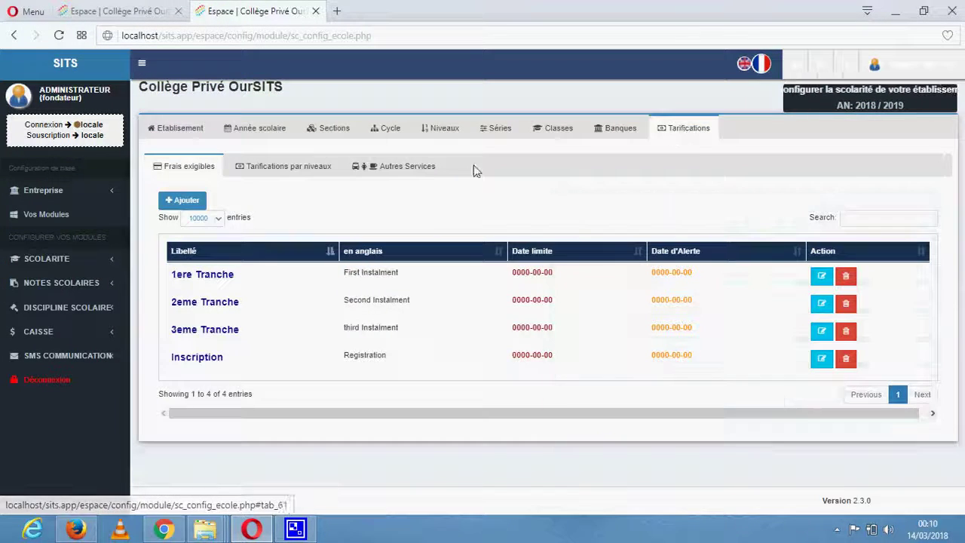
pyautogui.click(270, 171)
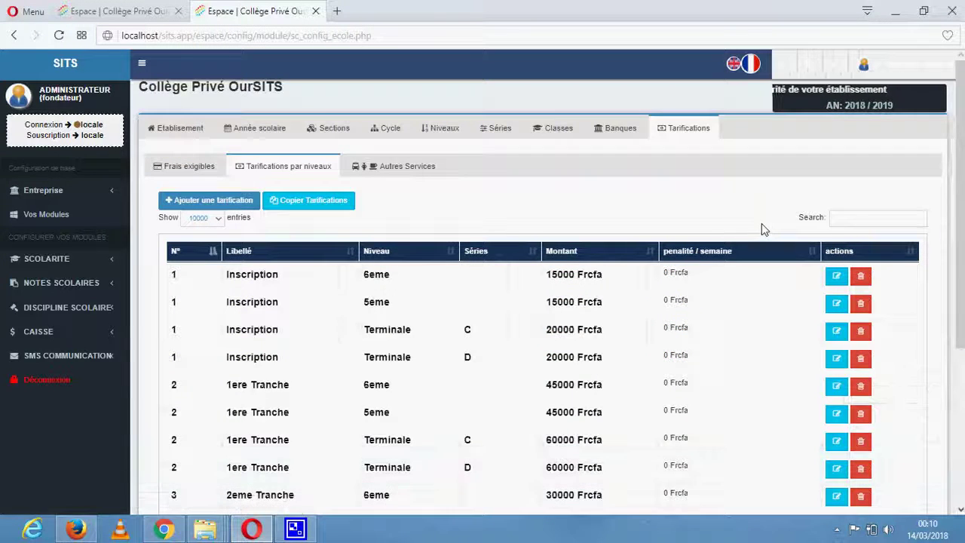
# Filter the pricing list by 5EME and set the payment order of the 5eme level's 3eme Tranche to 4.
pyautogui.click(851, 219)
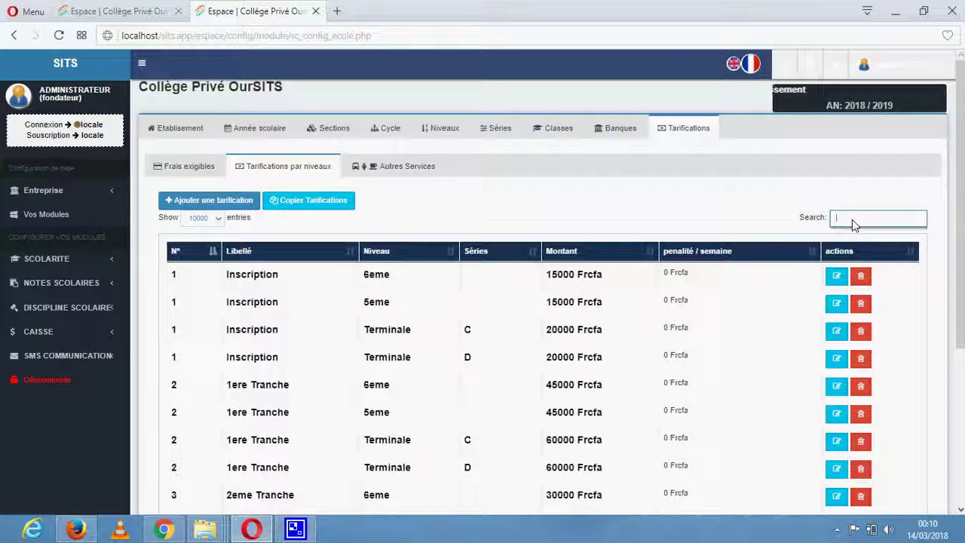
pyautogui.write('5')
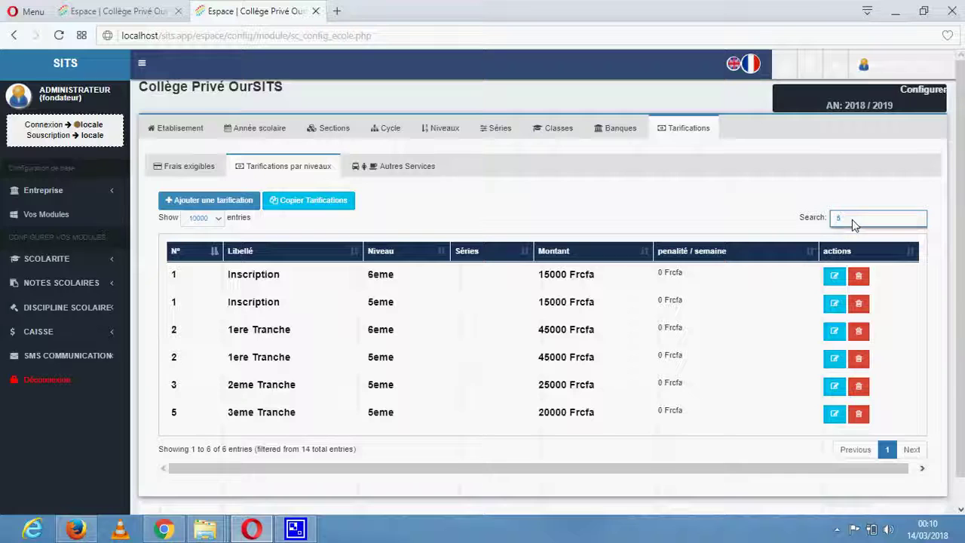
pyautogui.write('eme')
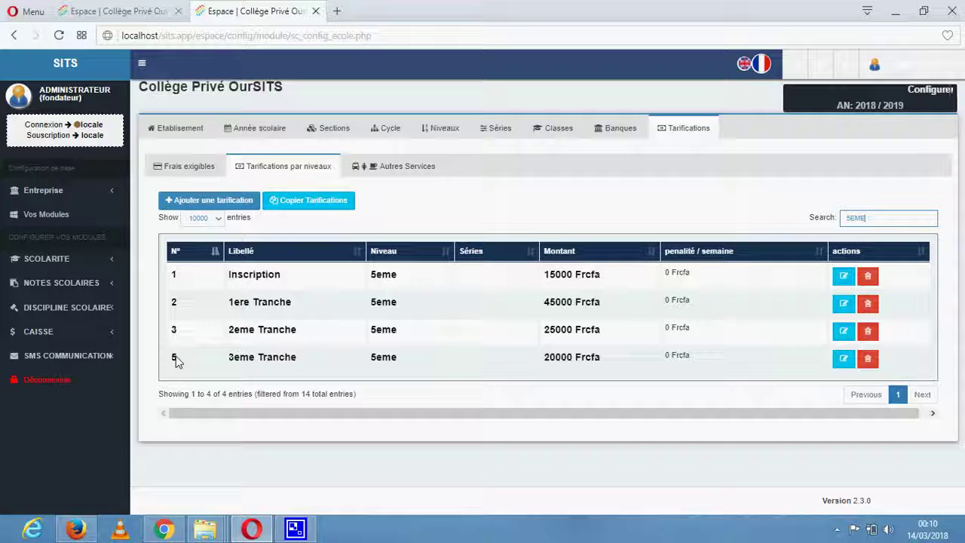
pyautogui.click(843, 359)
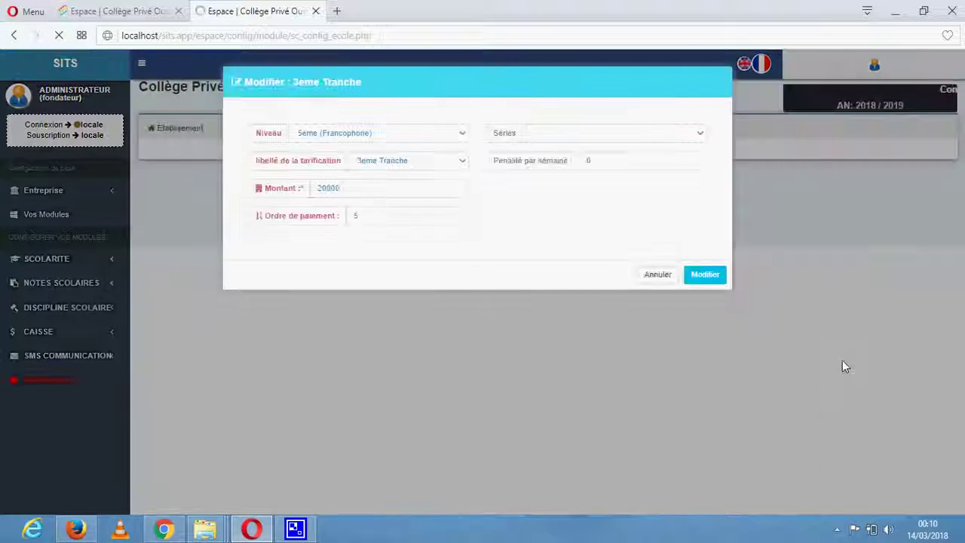
pyautogui.click(364, 219)
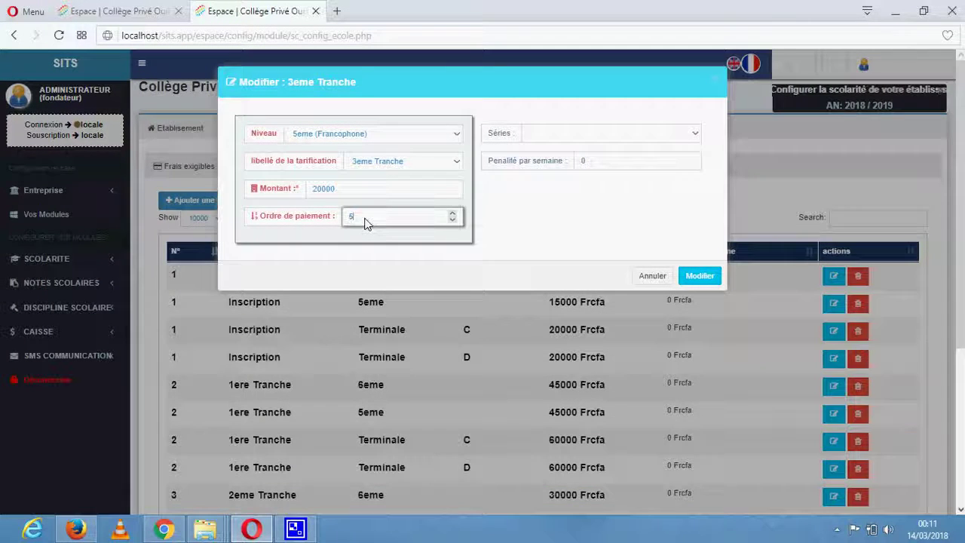
pyautogui.press('BackSpace')
pyautogui.write('4')
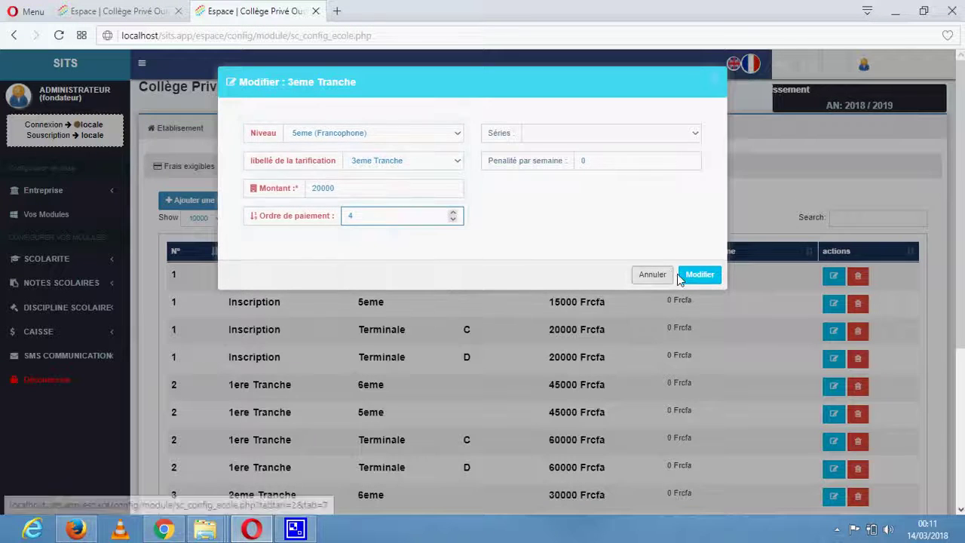
pyautogui.click(699, 277)
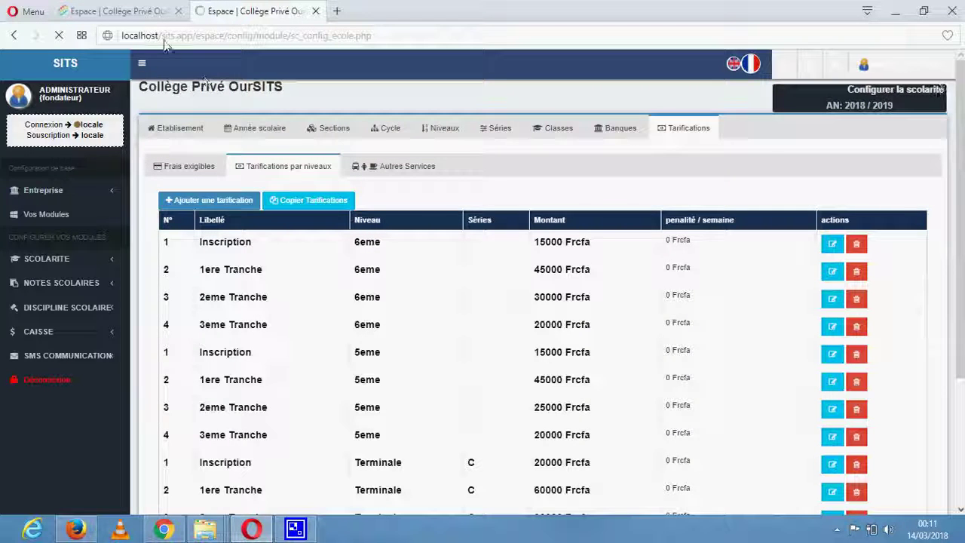
# Return to the student list and open the 5eme registration form for the second student.
pyautogui.click(130, 12)
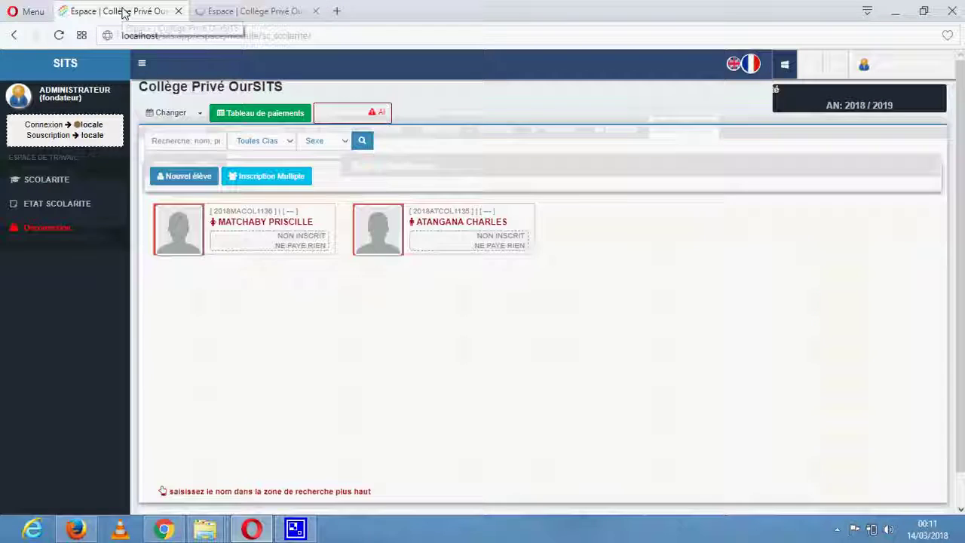
pyautogui.click(465, 228)
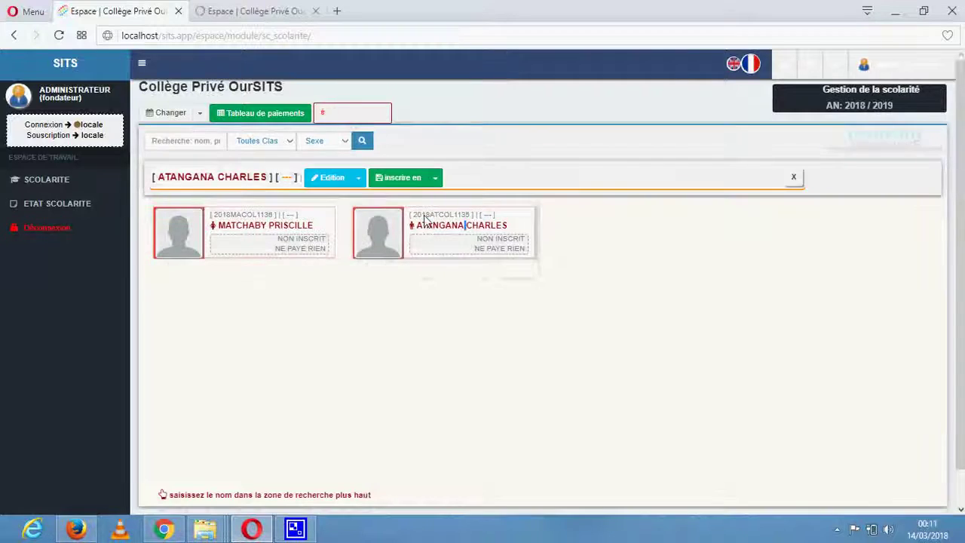
pyautogui.click(435, 178)
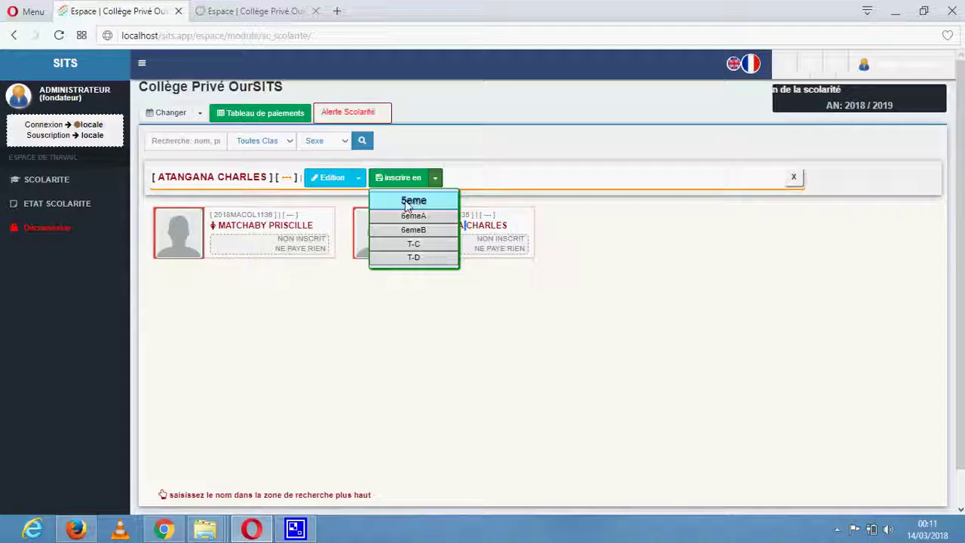
pyautogui.click(407, 199)
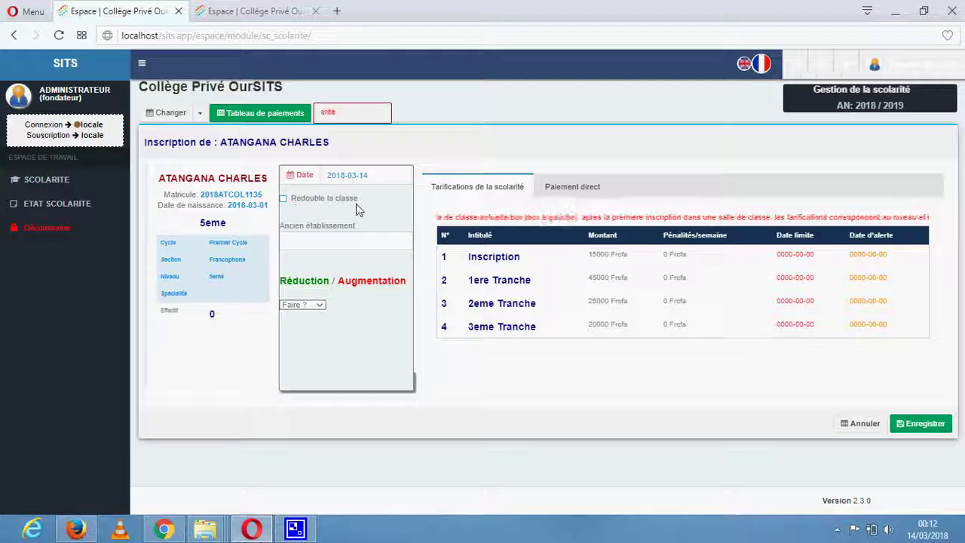
pyautogui.click(303, 242)
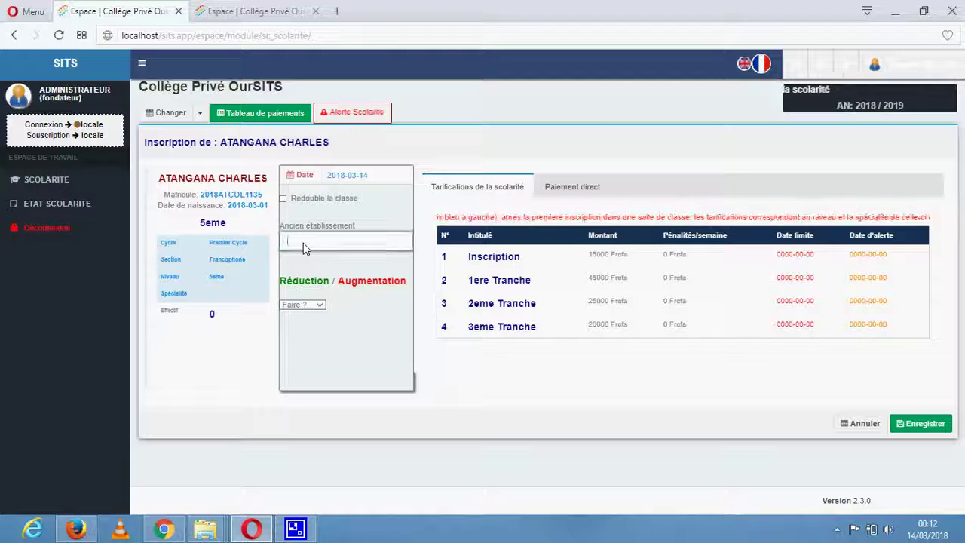
pyautogui.click(322, 304)
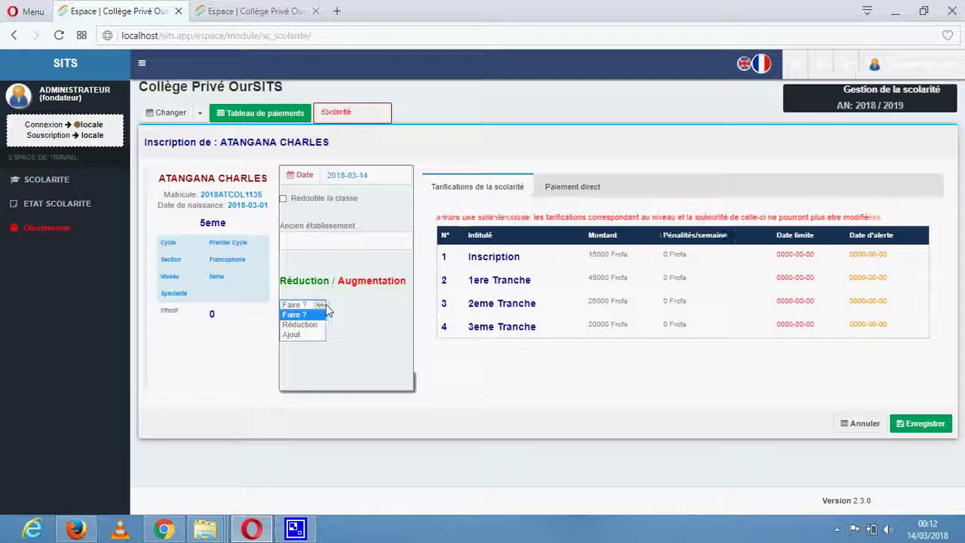
pyautogui.click(336, 367)
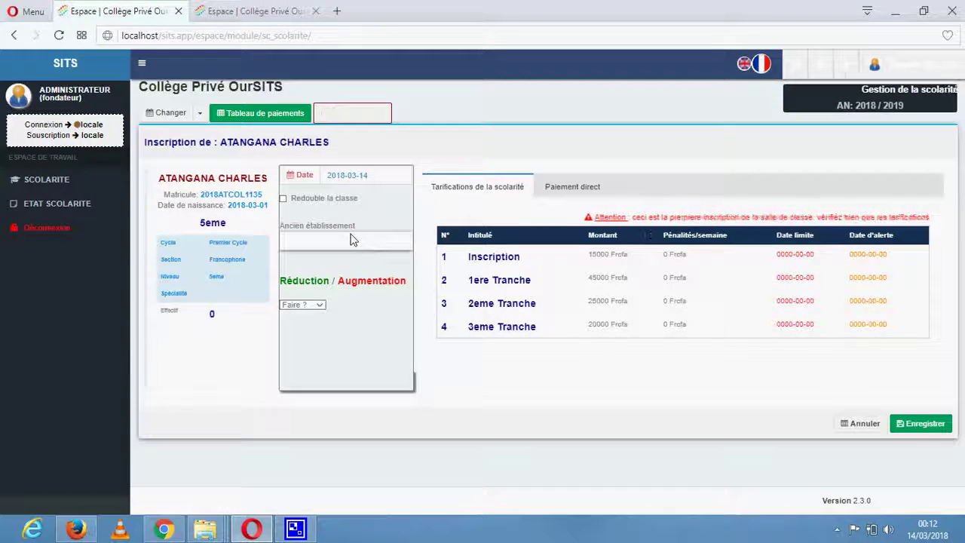
# Enter a direct payment of 45000 in the registration form, save the enrolment and dismiss the confirmation message.
pyautogui.click(577, 189)
pyautogui.click(597, 251)
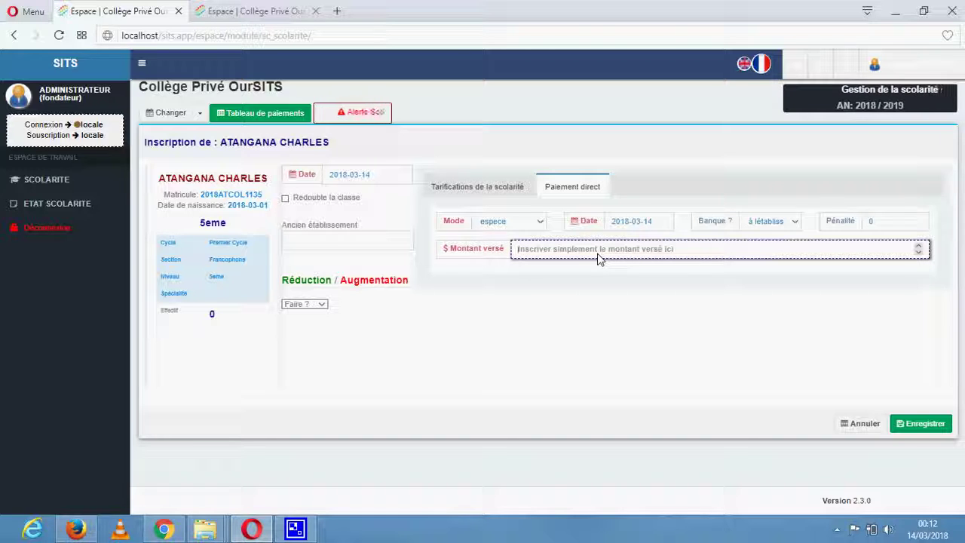
pyautogui.write('5000')
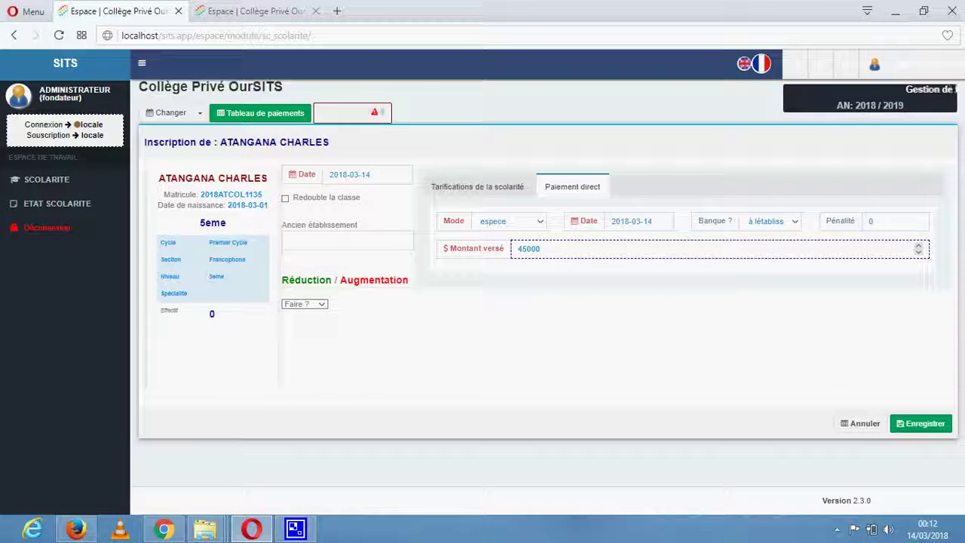
pyautogui.click(918, 425)
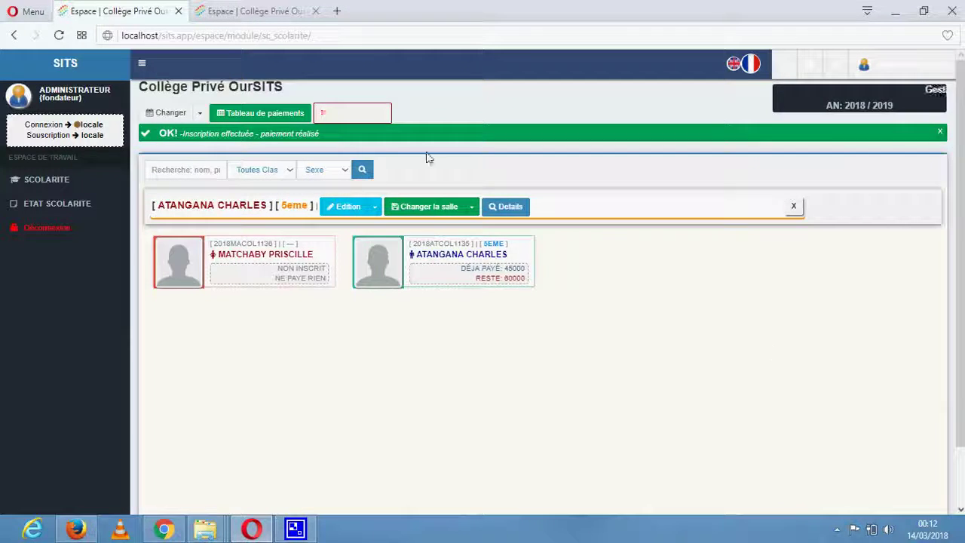
pyautogui.click(940, 133)
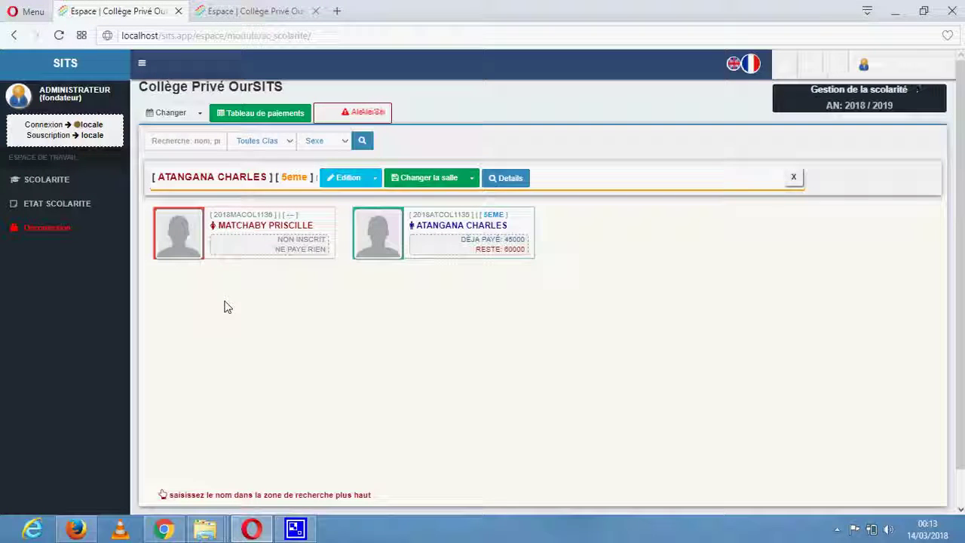
# Open the T-C registration form for the unregistered first student and set the registration date to 2018-03-05.
pyautogui.click(285, 243)
pyautogui.click(443, 183)
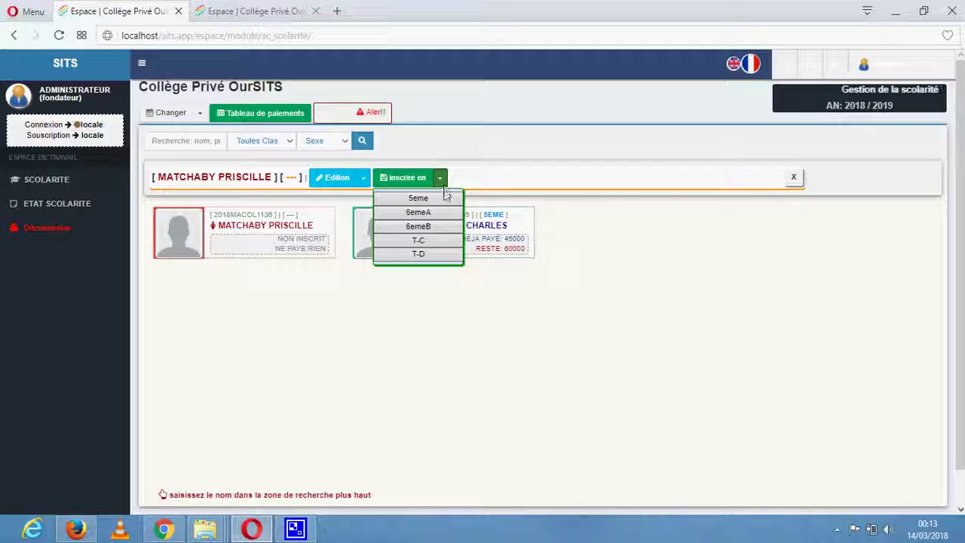
pyautogui.click(435, 245)
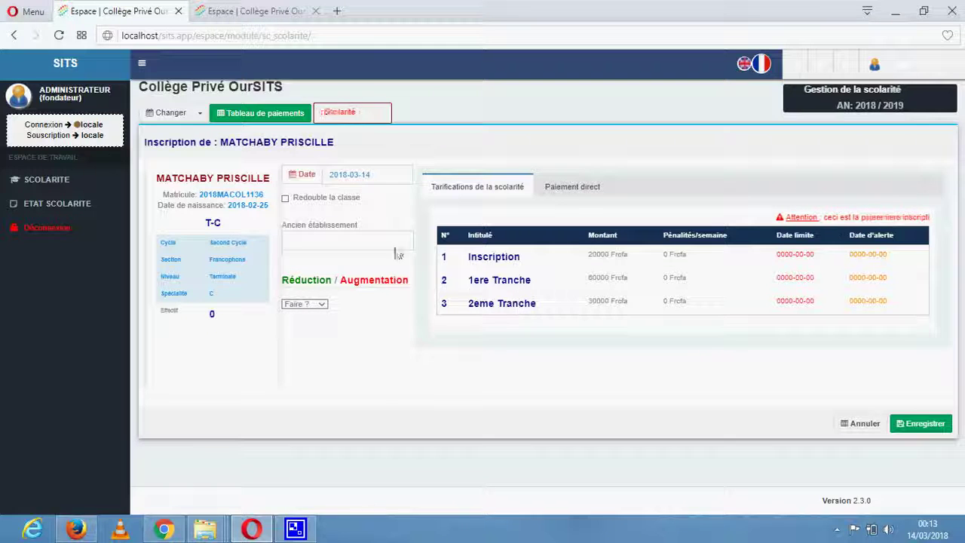
pyautogui.click(355, 179)
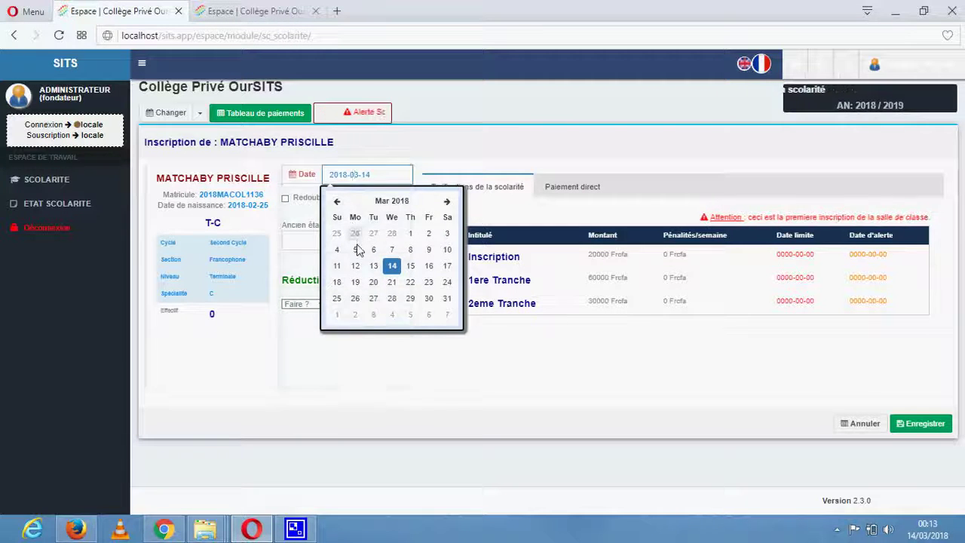
pyautogui.click(358, 251)
pyautogui.click(338, 242)
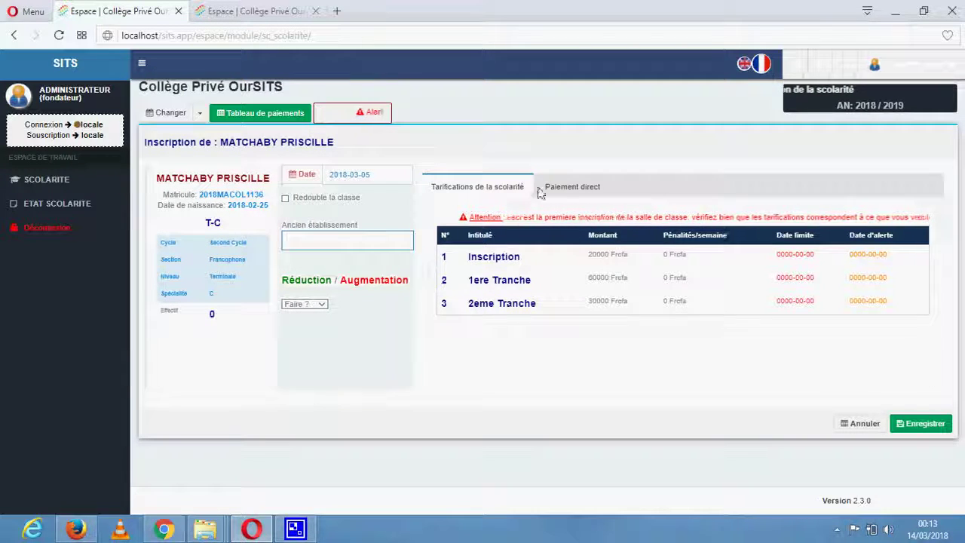
# Check the direct payment form without entering an amount, then save the T-C enrolment and dismiss the confirmation message.
pyautogui.click(562, 189)
pyautogui.click(576, 255)
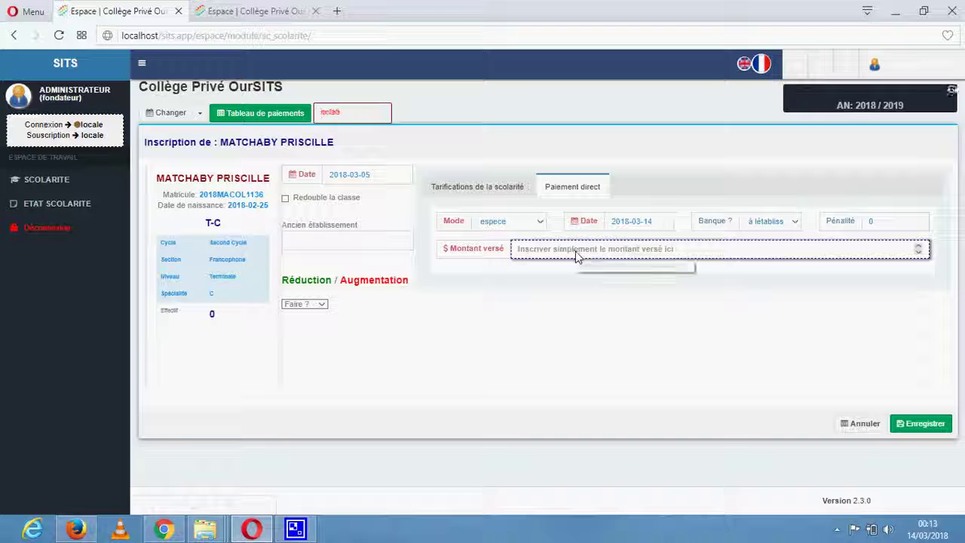
pyautogui.click(465, 185)
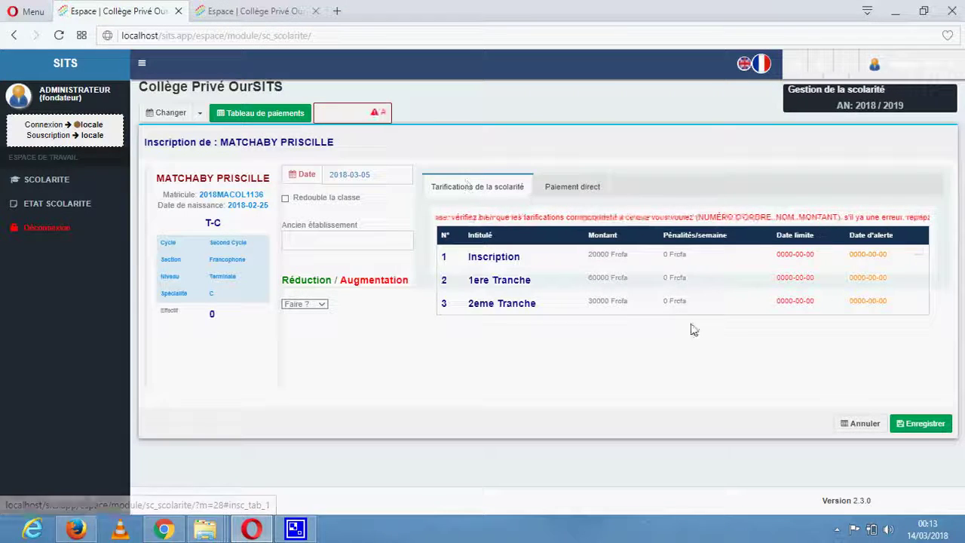
pyautogui.click(927, 422)
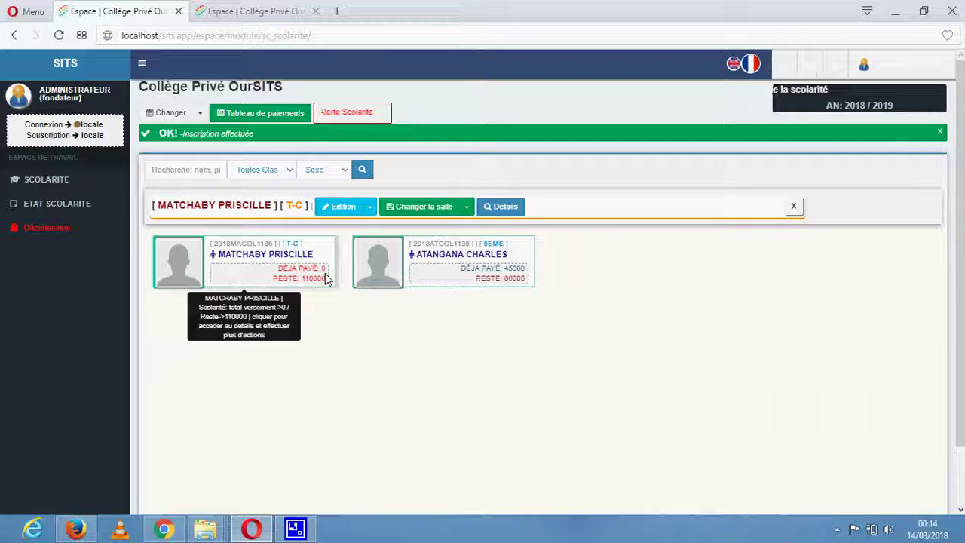
pyautogui.click(940, 132)
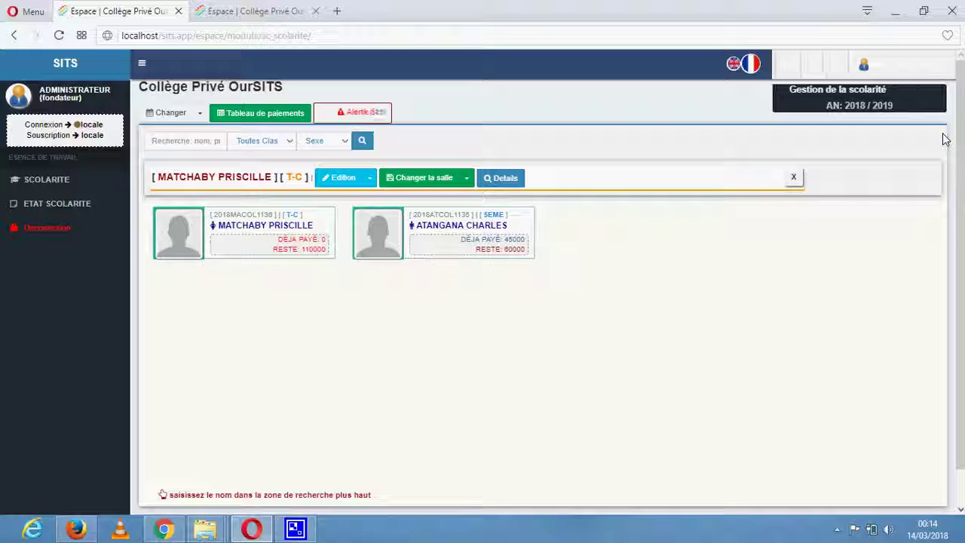
pyautogui.click(841, 528)
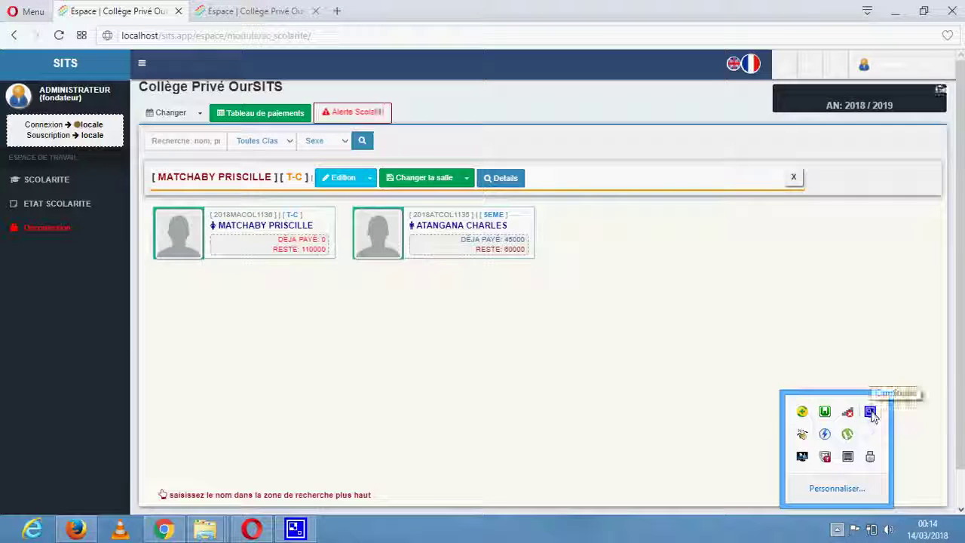